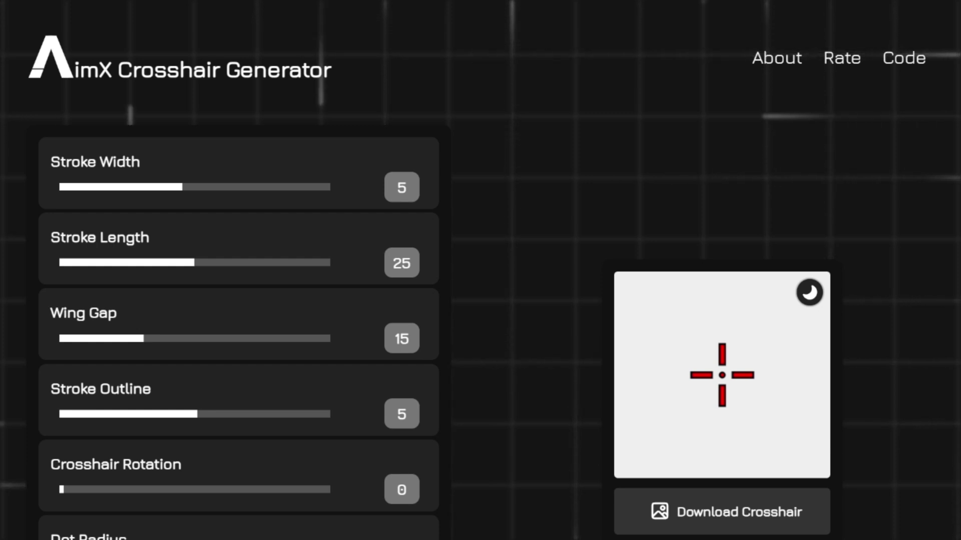
scroll(480, 270, down, 3)
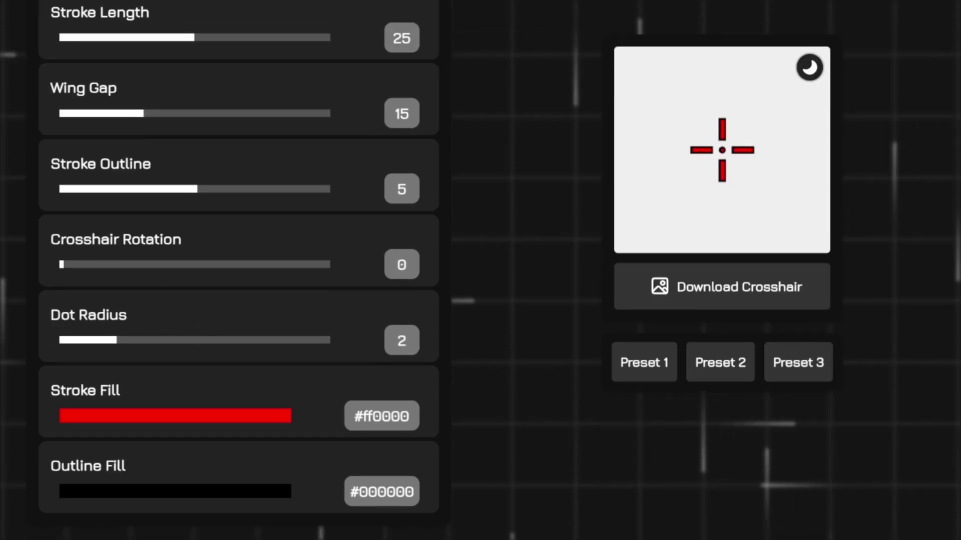
Change the crosshair stroke fill from red to cyan (#00e1ff).
click(175, 416)
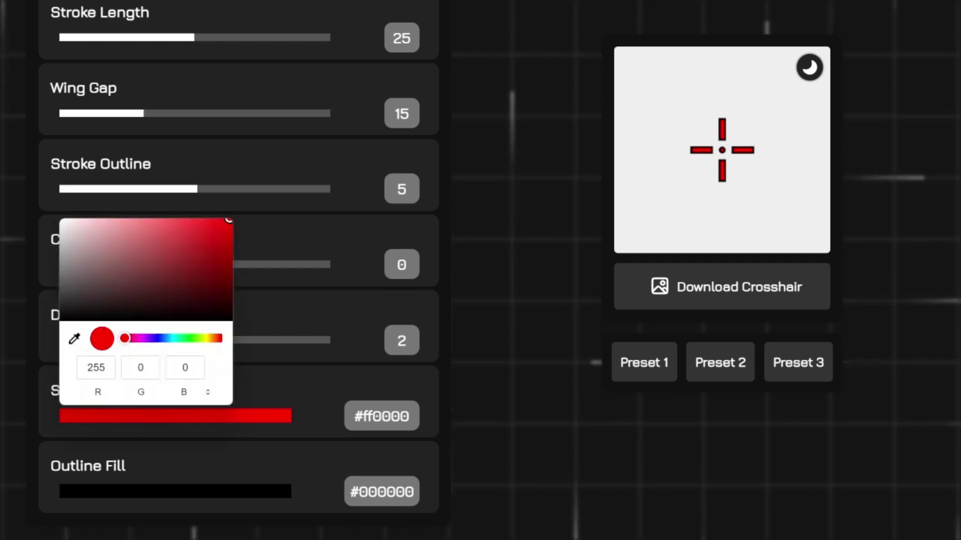
mouse_move(124, 338)
mouse_down()
mouse_move(220, 338)
mouse_move(172, 338)
mouse_up()
key(Escape)
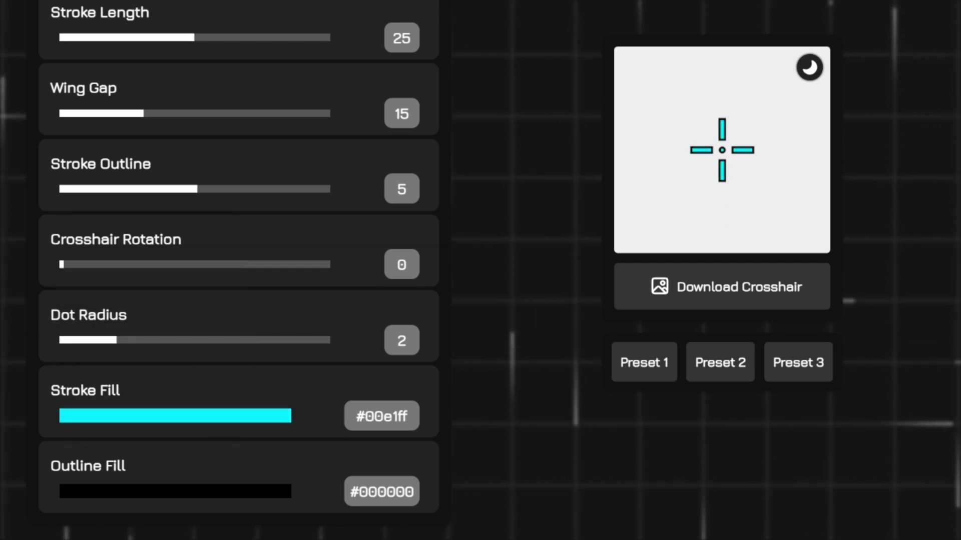
Set rotation, dot radius and wing gap to 0, outline 4 and stroke length 26.
drag(61, 264, 289, 264)
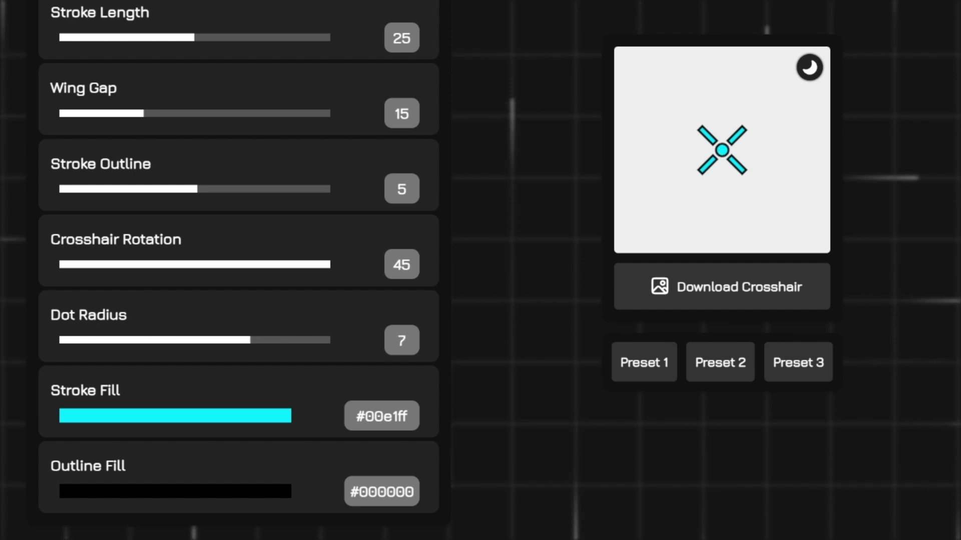
drag(331, 340, 60, 339)
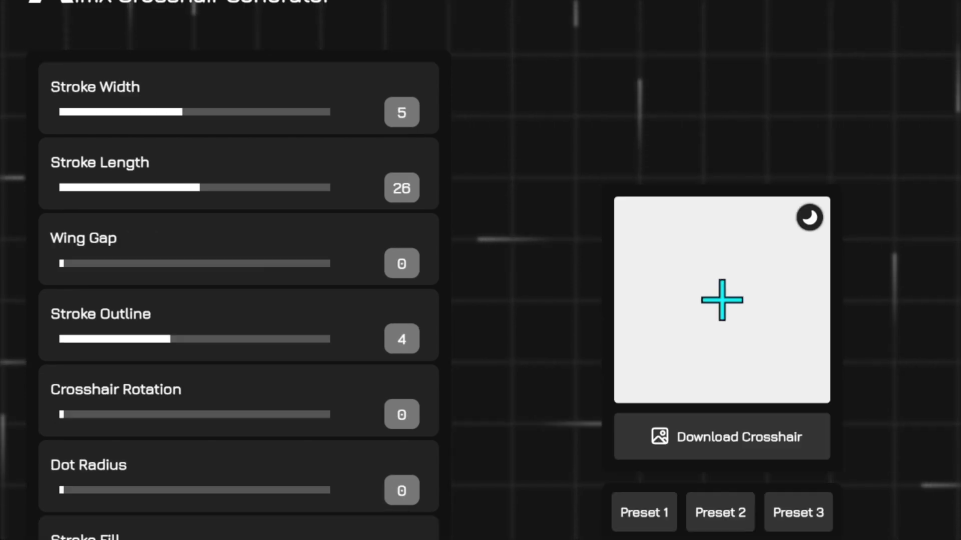
key(Right)
scroll(481, 271, down, 3)
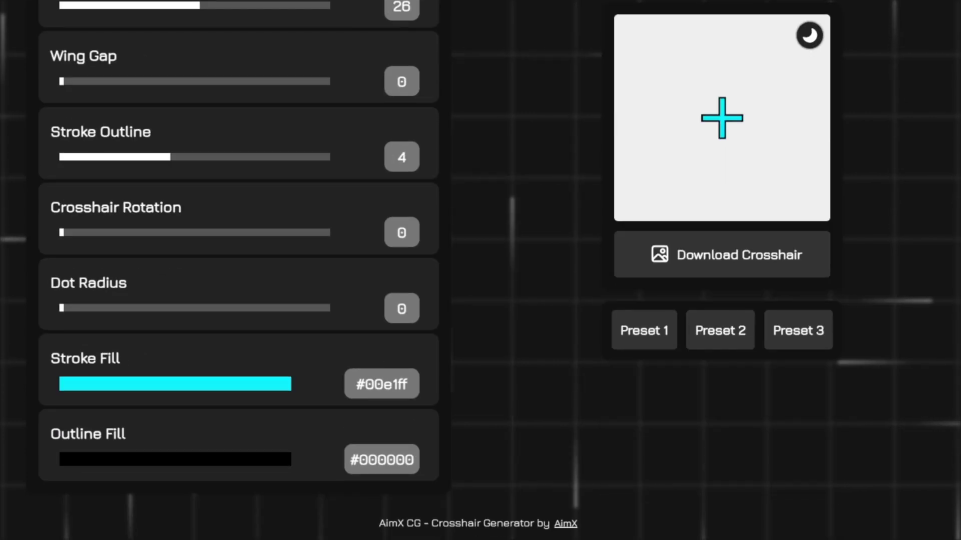